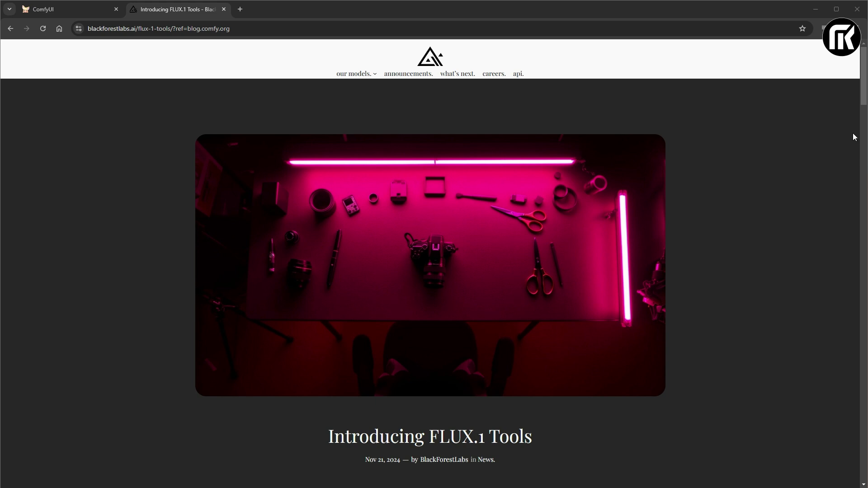
- Read through the FLUX.1 Tools post, highlighting the FLUX.1 Redux description
scroll(307, 340, "down", 8)
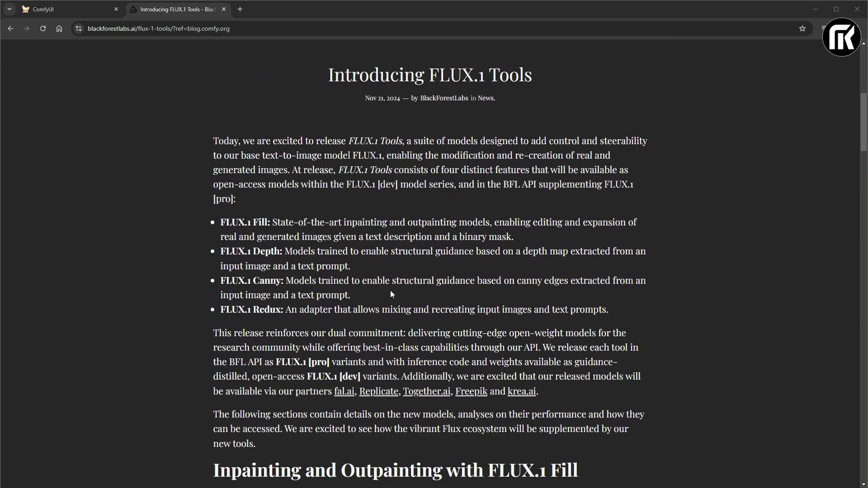
scroll(394, 246, "down", 1)
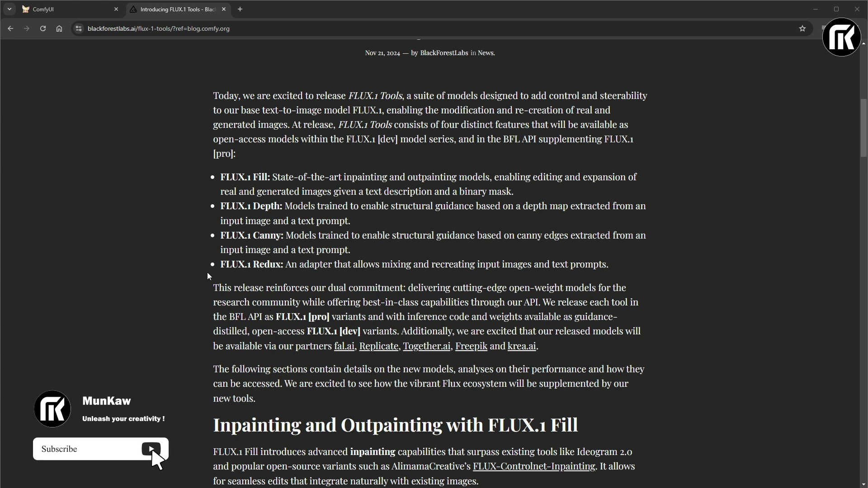
left_click_drag(221, 265, 486, 277)
scroll(186, 334, "down", 2)
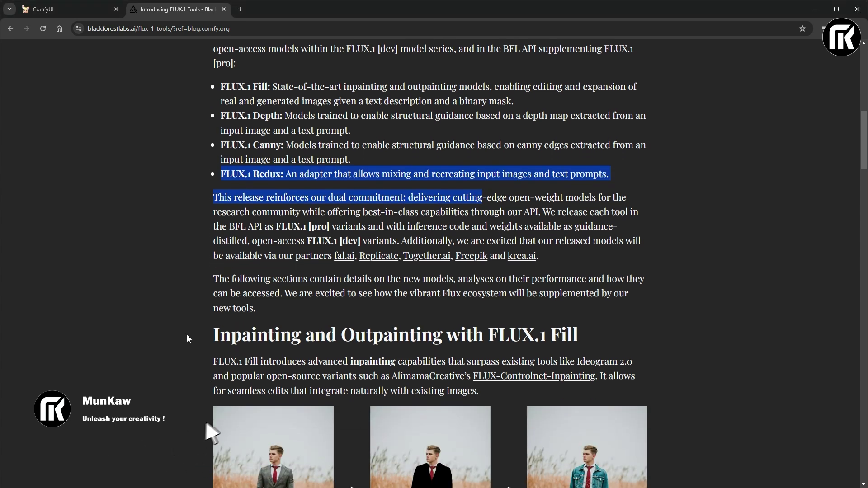
left_click(177, 323)
scroll(177, 323, "down", 4)
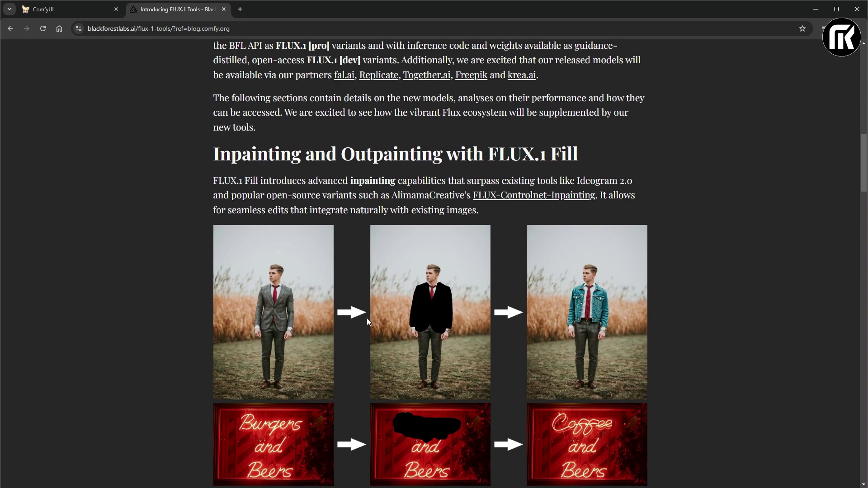
scroll(655, 293, "down", 8)
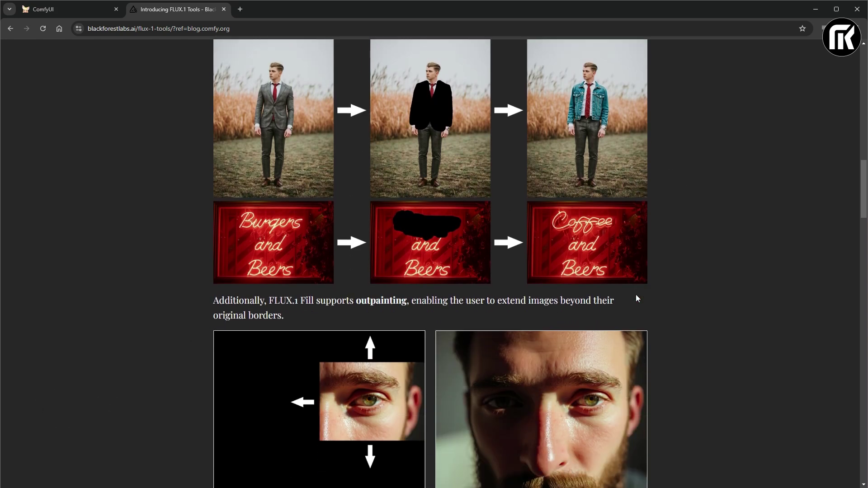
scroll(633, 296, "down", 5)
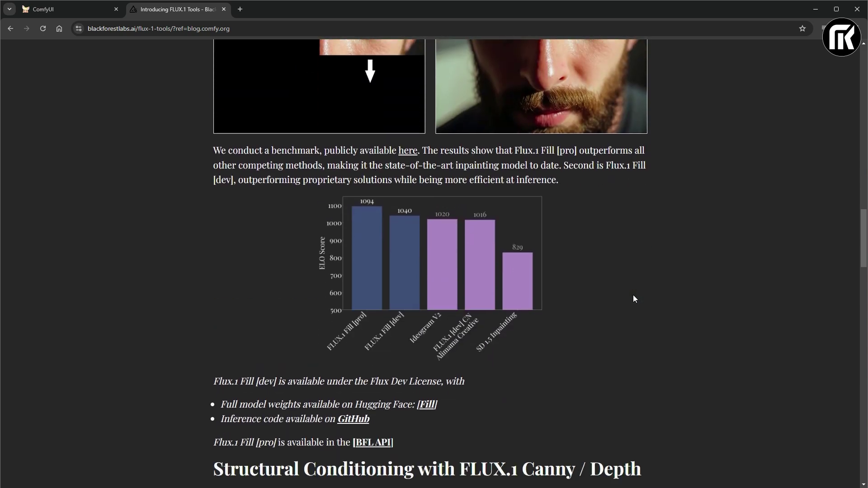
scroll(633, 296, "up", 11)
scroll(645, 296, "up", 4)
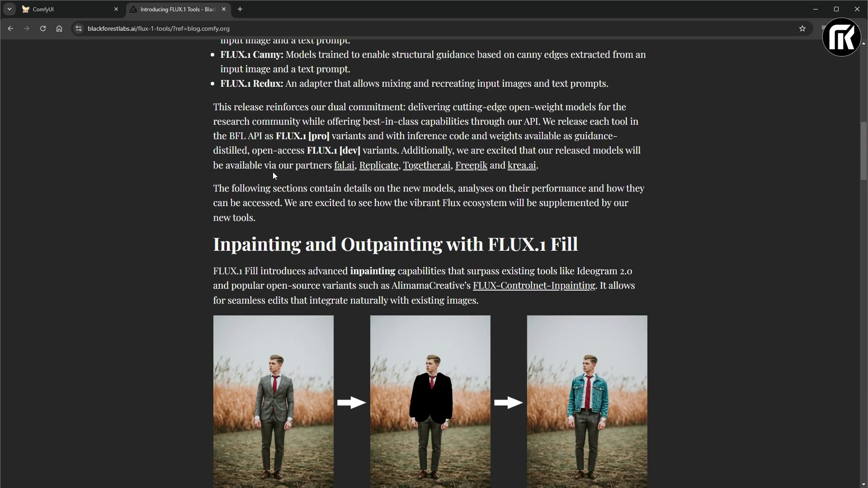
scroll(278, 176, "up", 2)
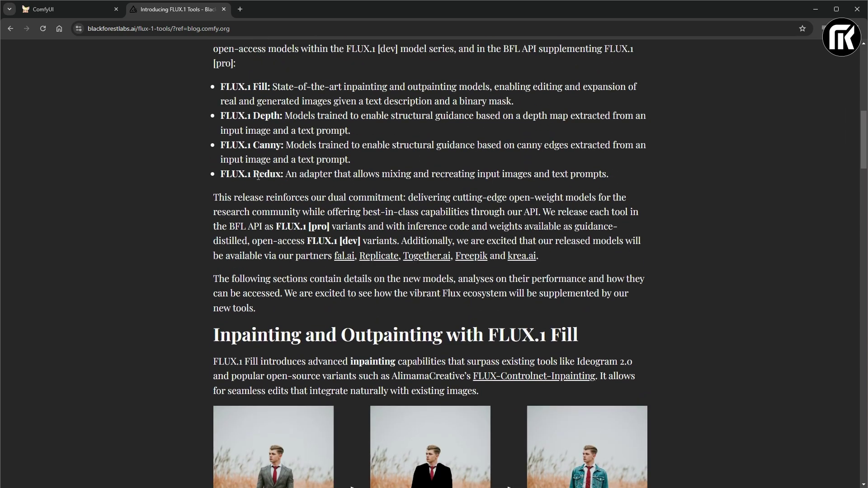
- Scroll down to the Redux section and bring up the context menu for the Redux Hugging Face link
scroll(462, 251, "down", 5)
scroll(462, 252, "down", 3)
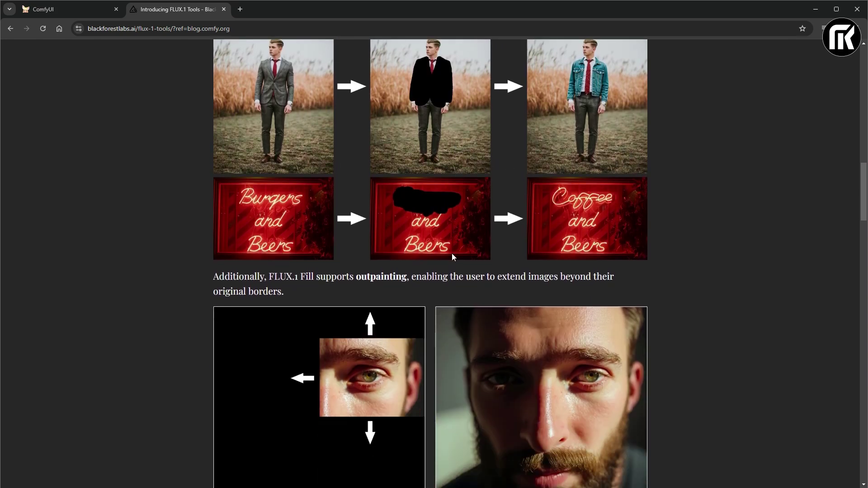
scroll(452, 255, "down", 9)
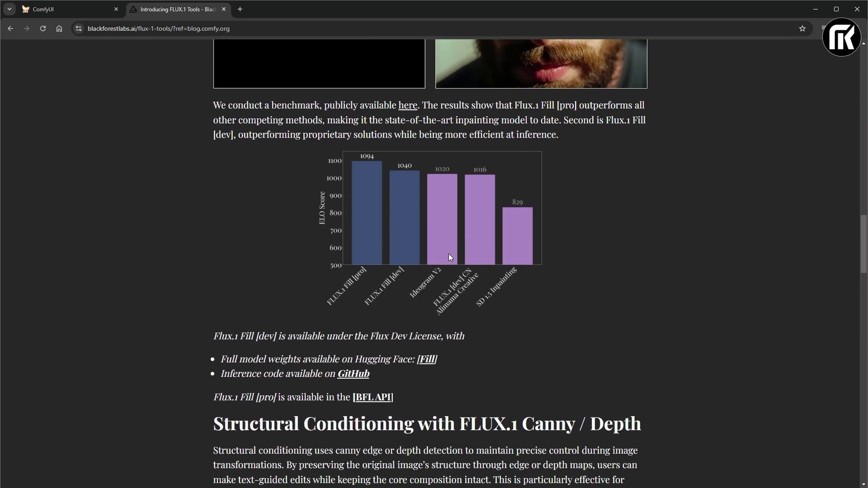
scroll(449, 254, "down", 8)
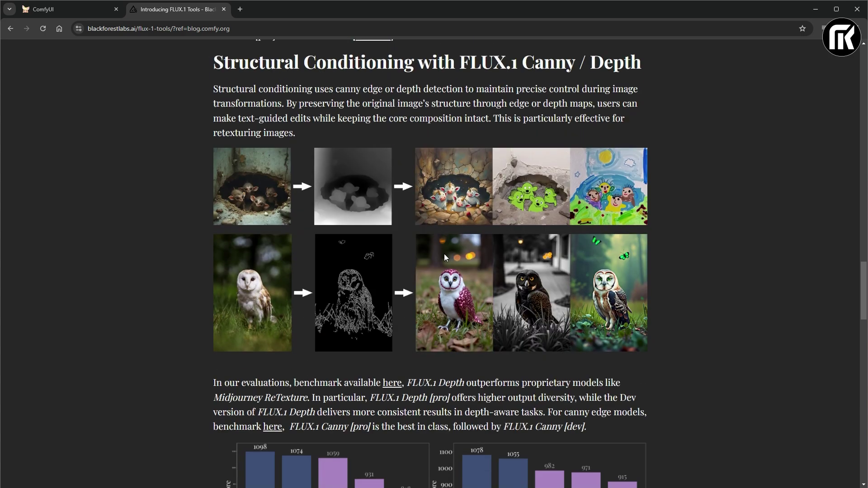
scroll(446, 257, "down", 14)
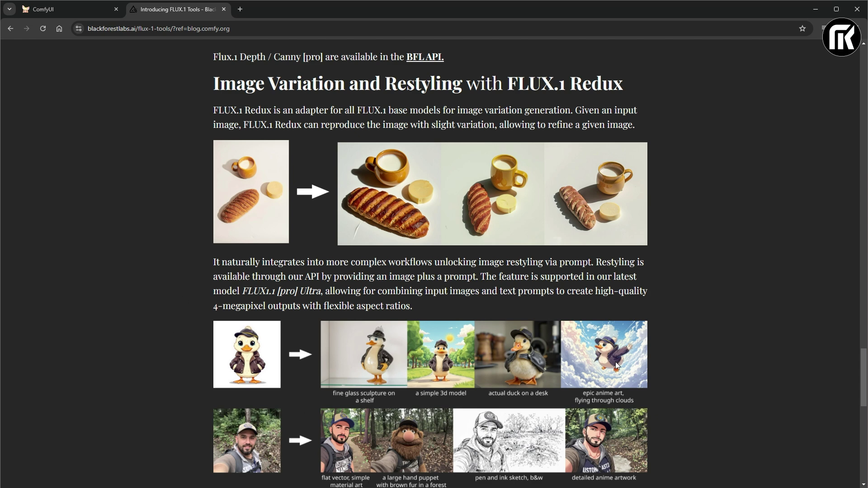
scroll(700, 357, "down", 2)
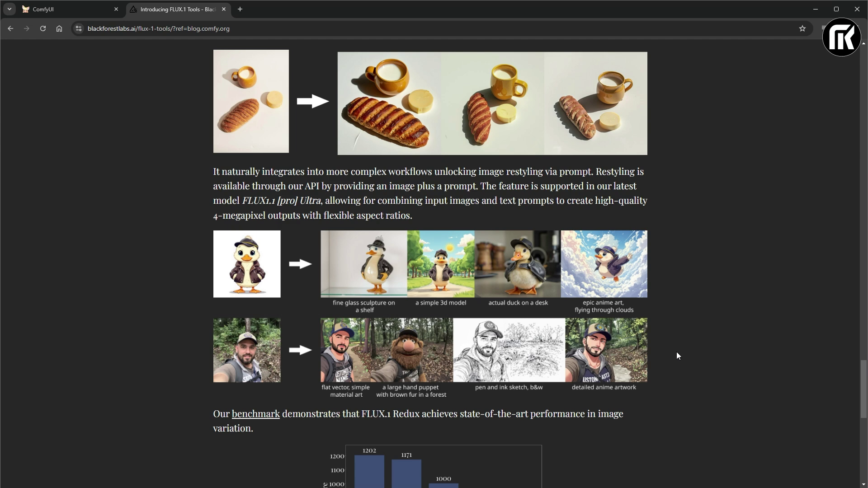
scroll(676, 356, "down", 2)
scroll(670, 357, "down", 1)
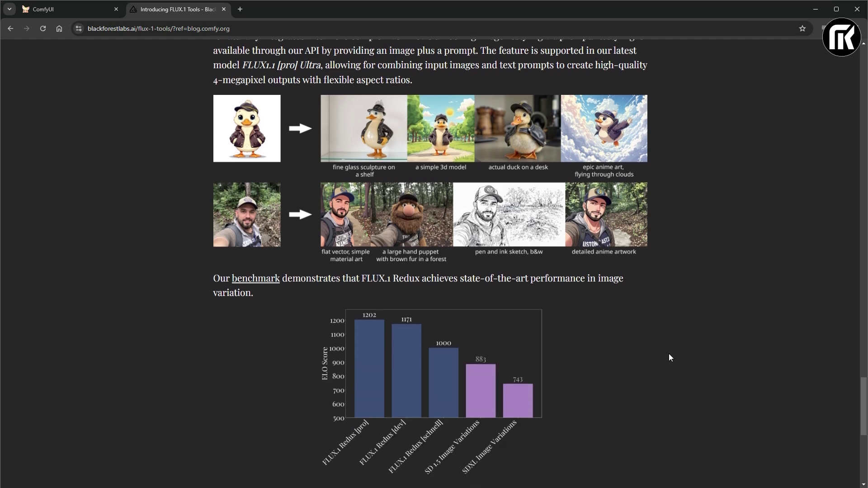
scroll(669, 355, "down", 7)
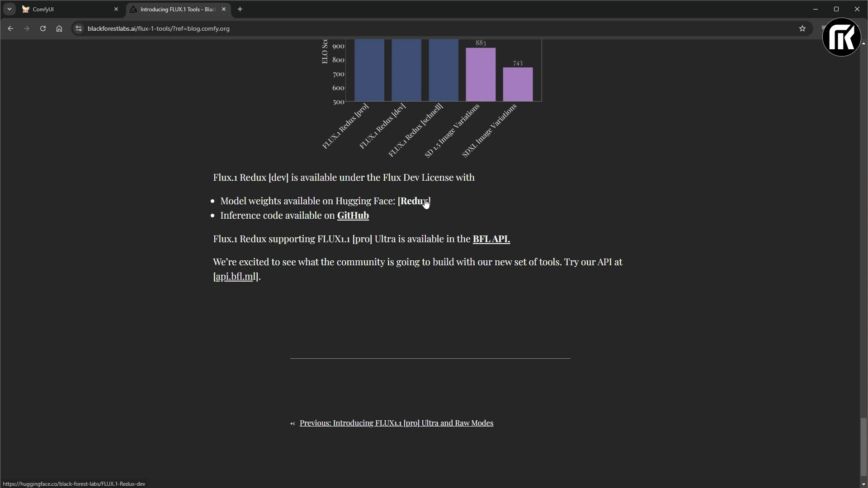
scroll(655, 321, "up", 6)
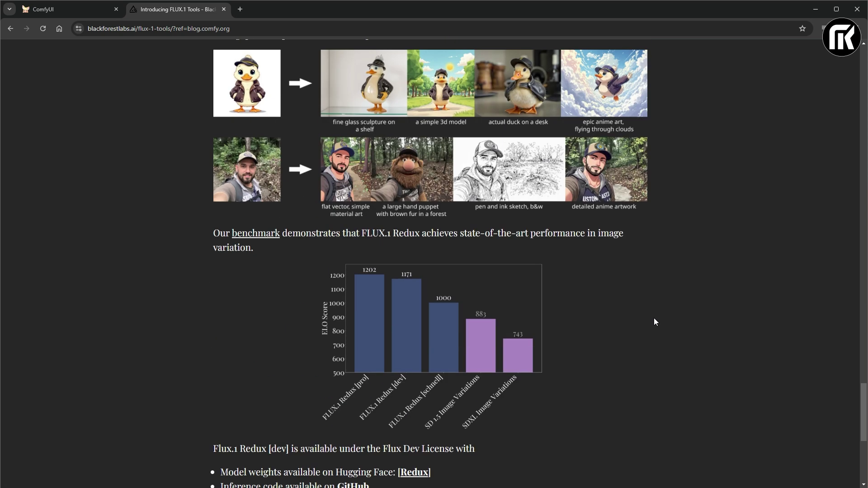
scroll(372, 306, "down", 4)
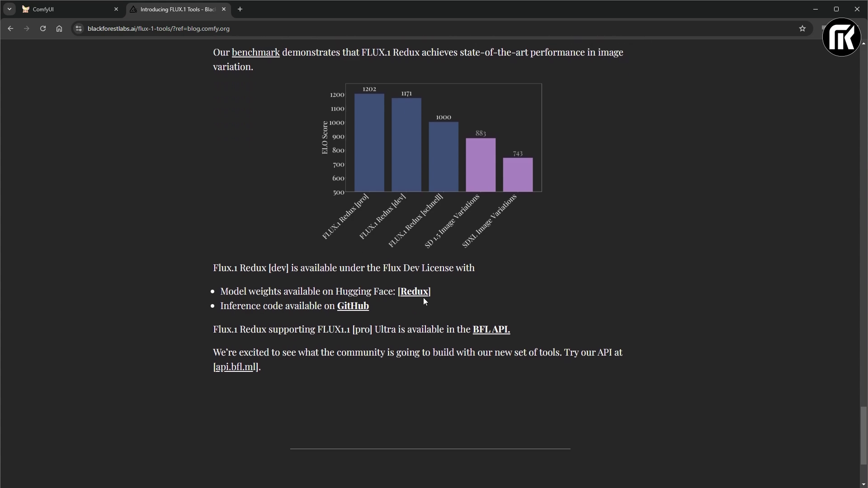
right_click(422, 299)
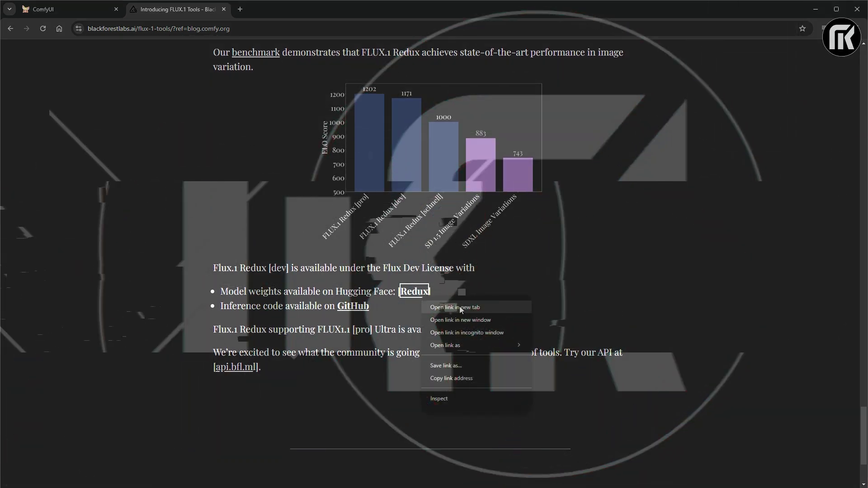
- Open the Redux weights link in a new tab and view the FLUX.1-Redux-dev model page
left_click(452, 306)
left_click(292, 9)
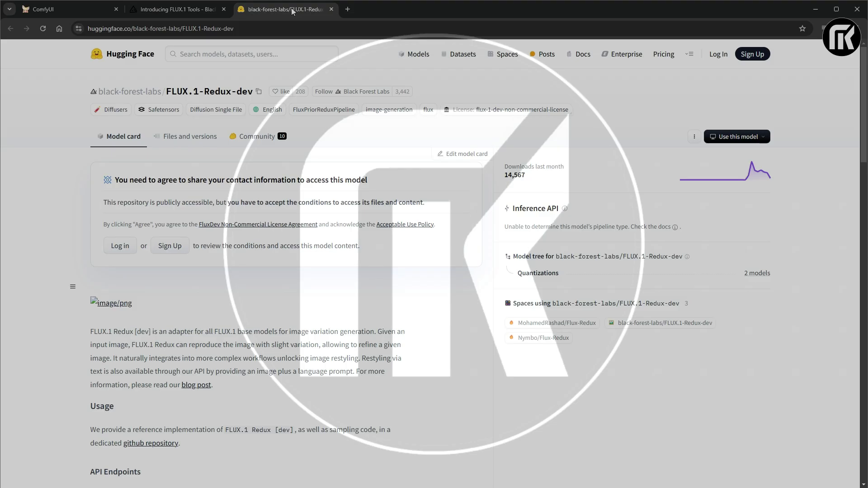
scroll(333, 263, "down", 10)
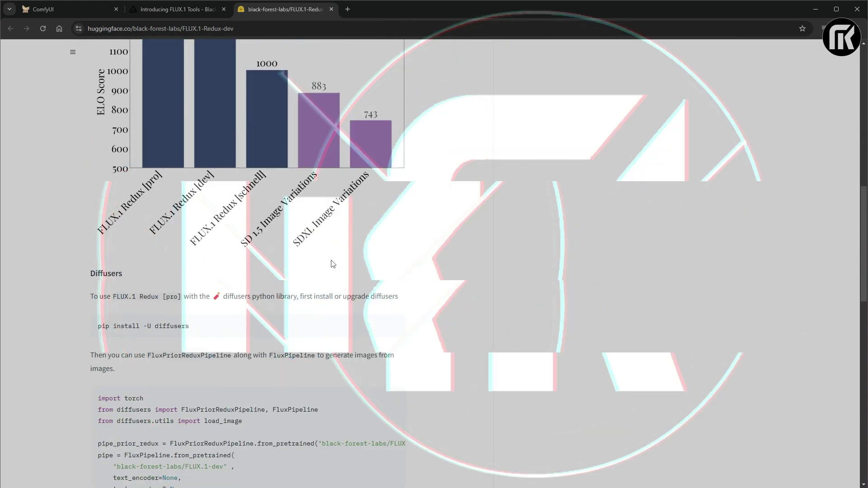
scroll(335, 259, "down", 7)
scroll(337, 259, "up", 15)
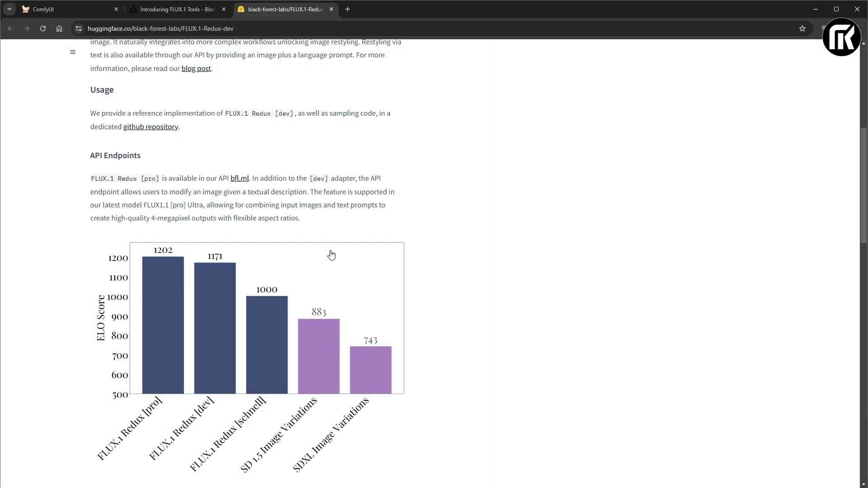
- List the repository files, including flux1-redux-dev.safetensors, then return to the FLUX.1 Tools post
left_click(201, 139)
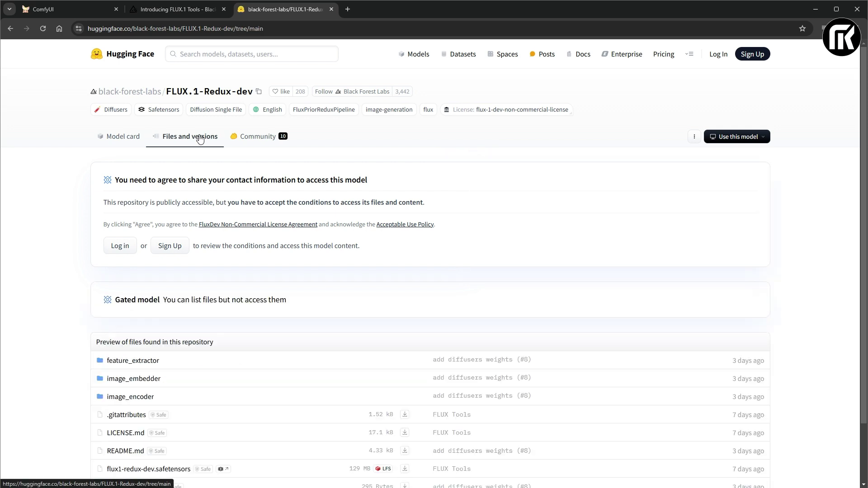
scroll(333, 253, "down", 2)
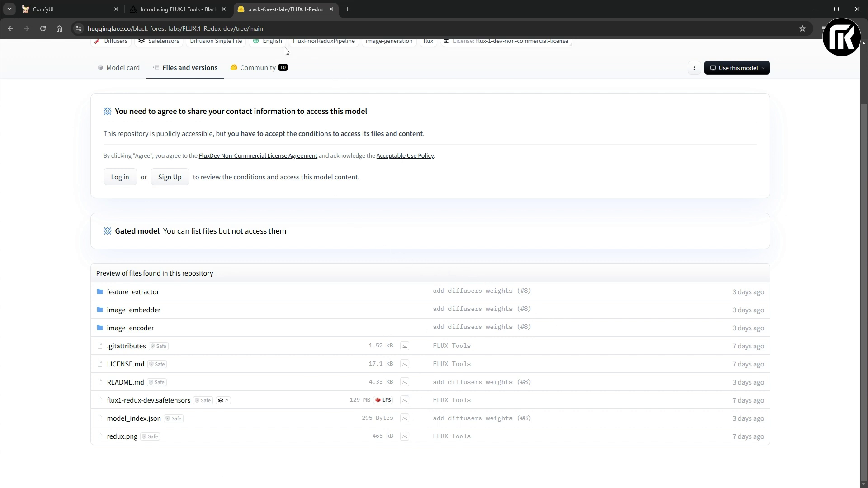
left_click(194, 11)
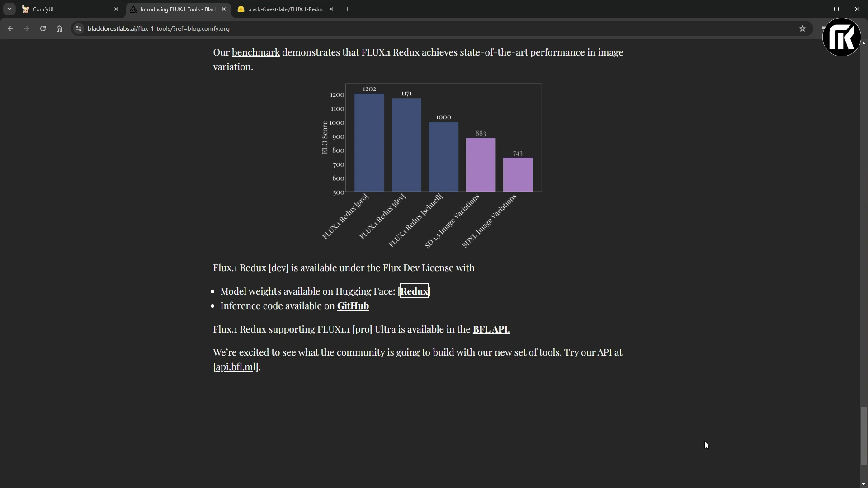
- Load the ComfyUI_examples Flux Examples page in a new tab and scroll to its Redux section
left_click(346, 9)
type("https://comfyanonymous.github.io/ComfyUI_examples/flux/")
key("Return")
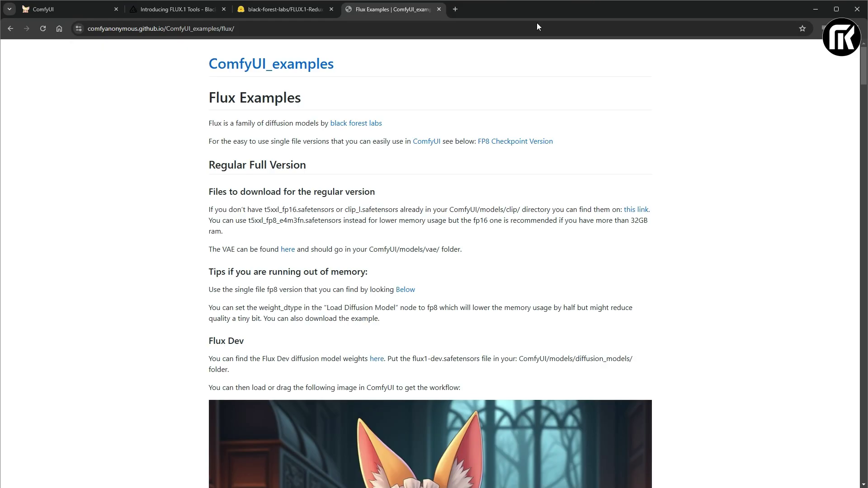
scroll(476, 202, "down", 20)
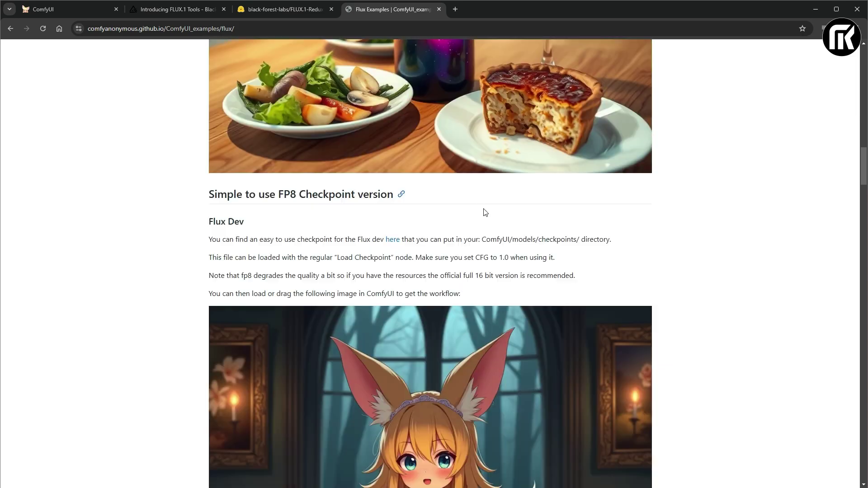
scroll(485, 212, "down", 20)
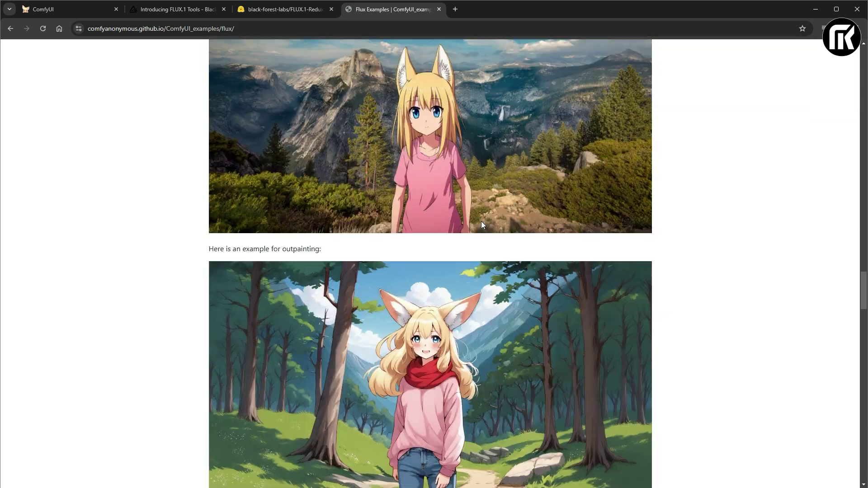
scroll(481, 221, "down", 18)
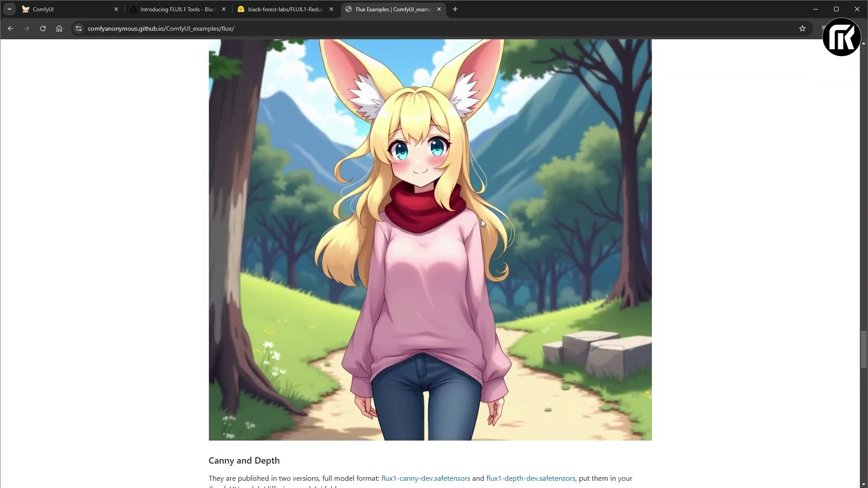
scroll(480, 221, "up", 5)
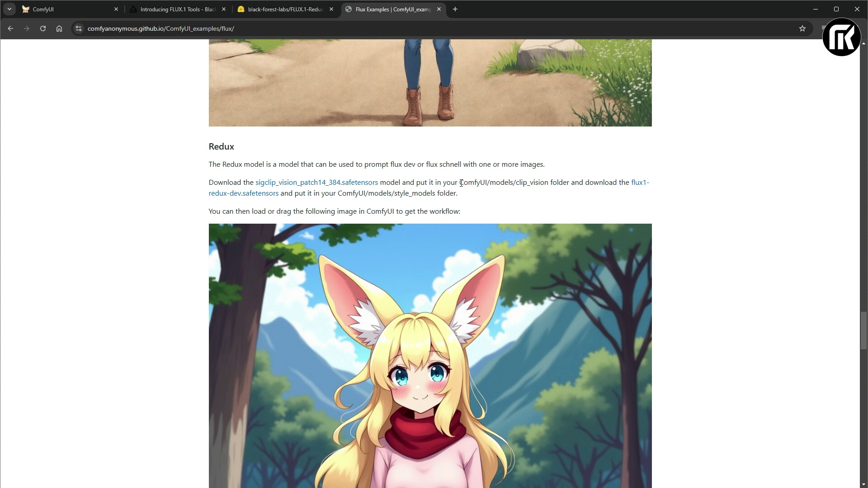
- Highlight the clip_vision and style_models folder paths, then drag the Redux workflow image into ComfyUI
left_click_drag(460, 183, 548, 183)
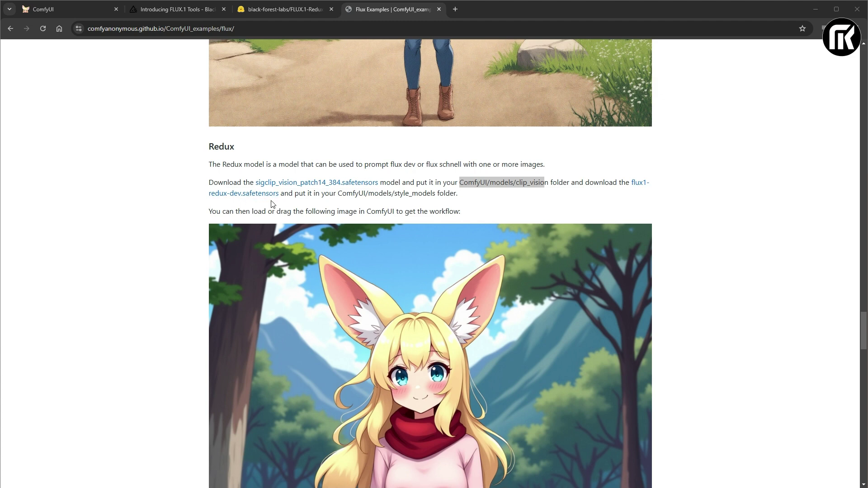
left_click_drag(435, 193, 337, 193)
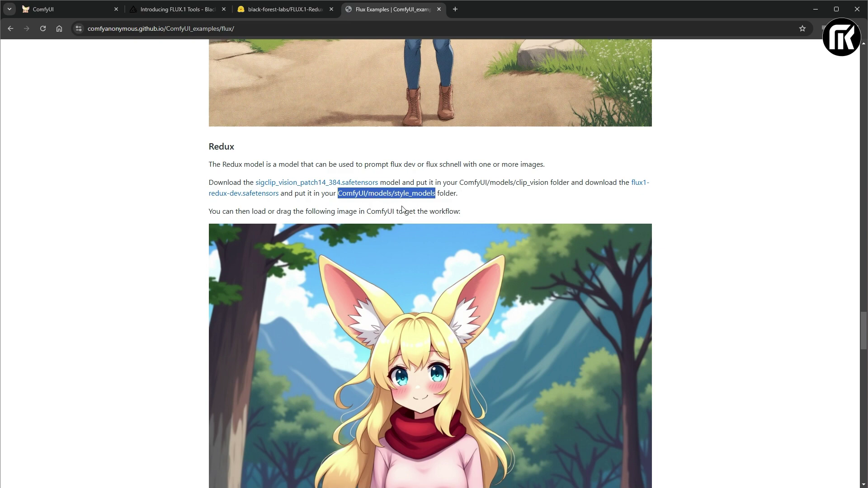
scroll(449, 341, "down", 4)
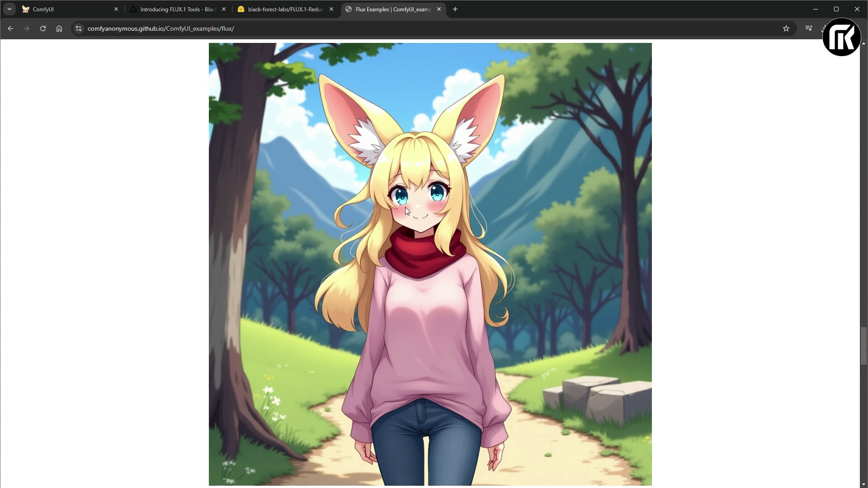
left_click_drag(405, 207, 424, 238)
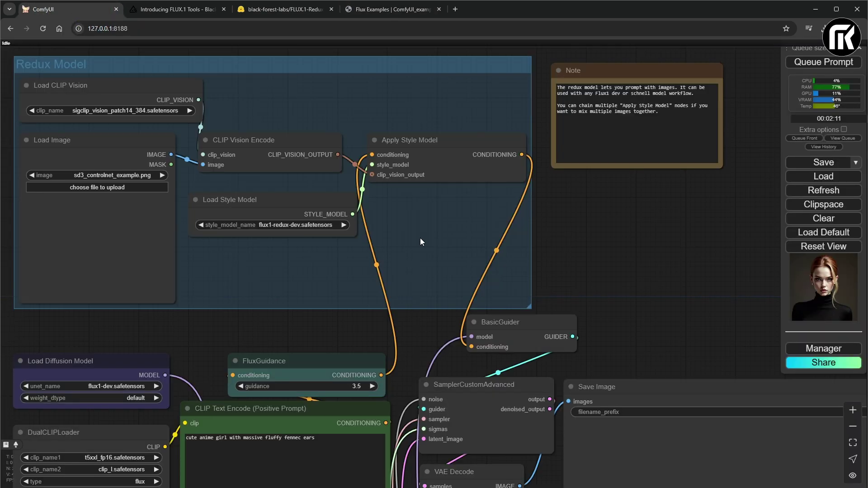
- Pan and zoom around the loaded Redux workflow to inspect its Redux Model group
scroll(419, 238, "down", 5)
scroll(383, 287, "up", 4)
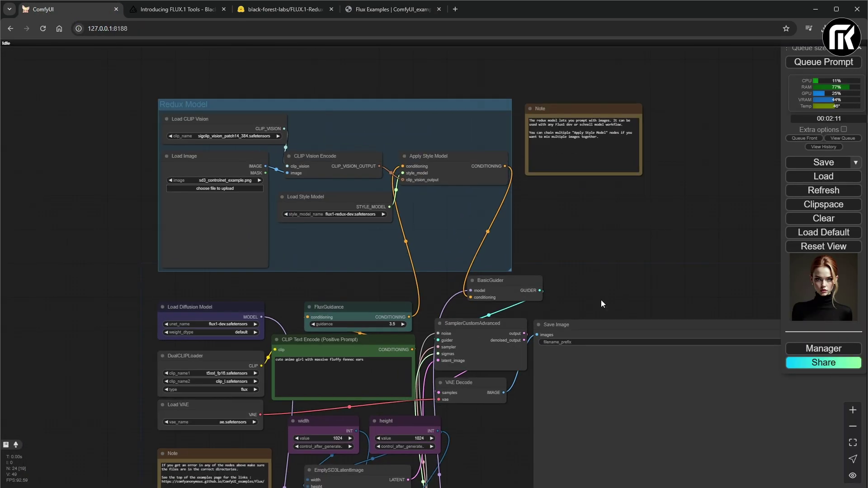
left_click_drag(666, 293, 682, 119)
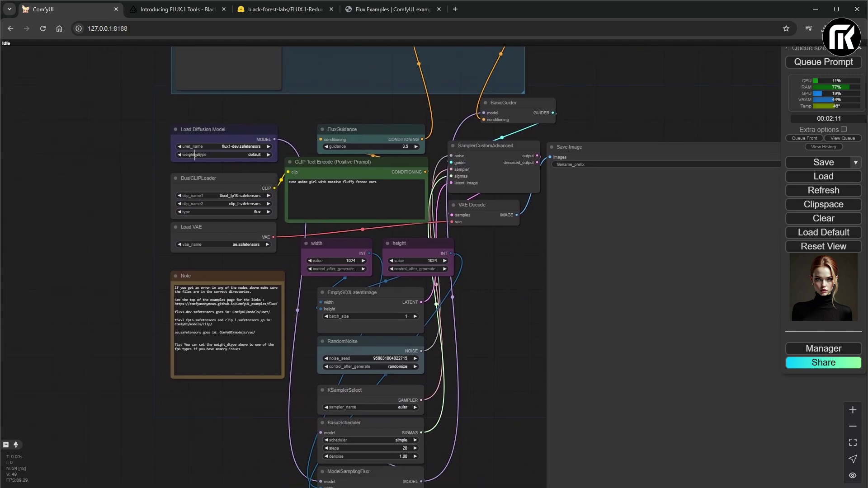
left_click_drag(626, 101, 462, 332)
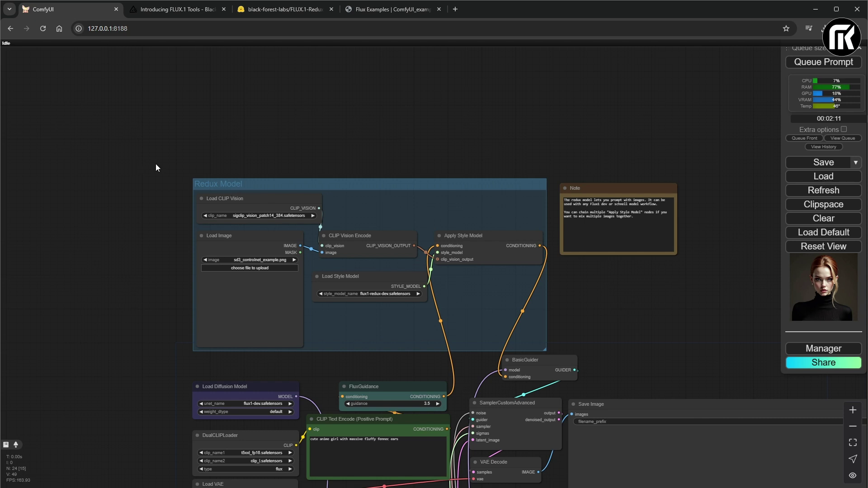
left_click_drag(155, 163, 153, 163)
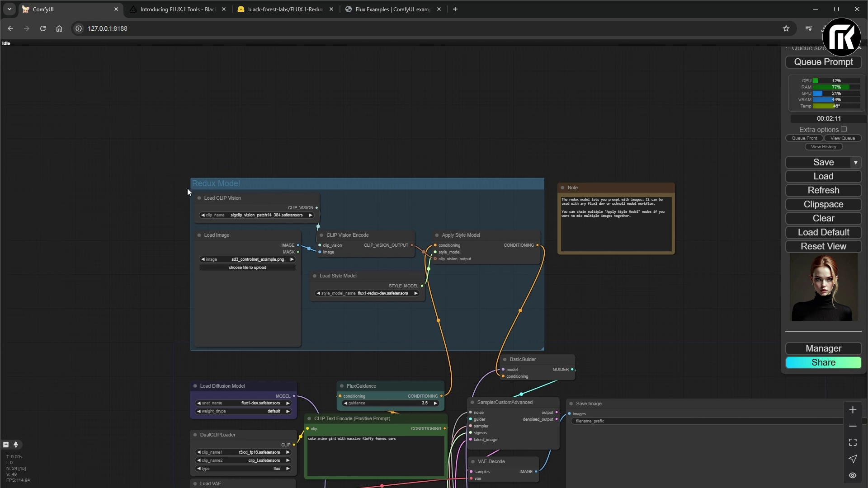
scroll(432, 146, "down", 2)
left_click_drag(432, 145, 311, 120)
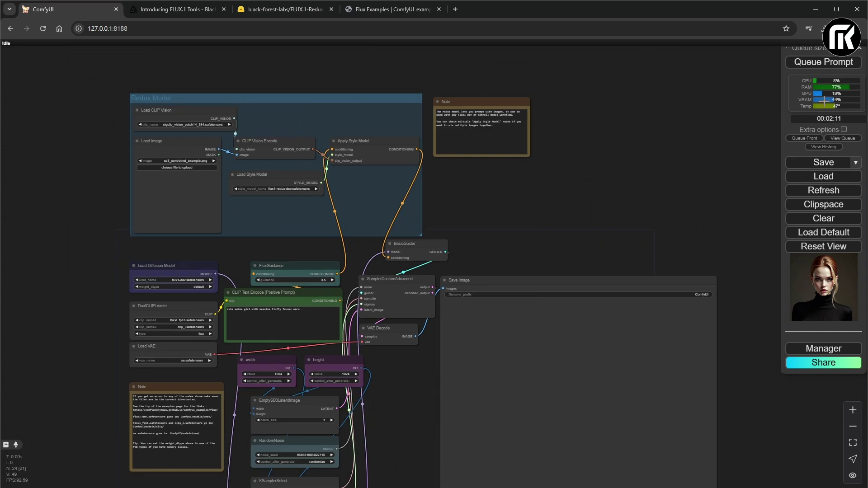
- Move the floating queue panel aside and switch back to the Flux Examples page
left_click_drag(785, 46, 758, 114)
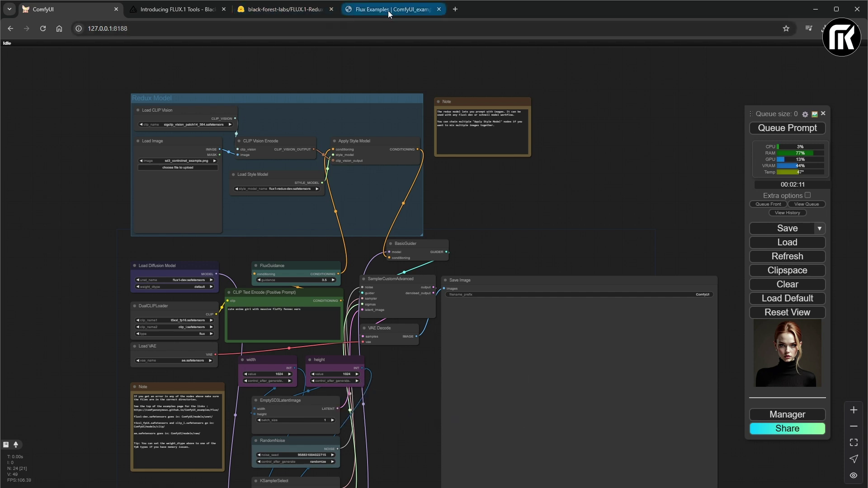
mouse_move(384, 12)
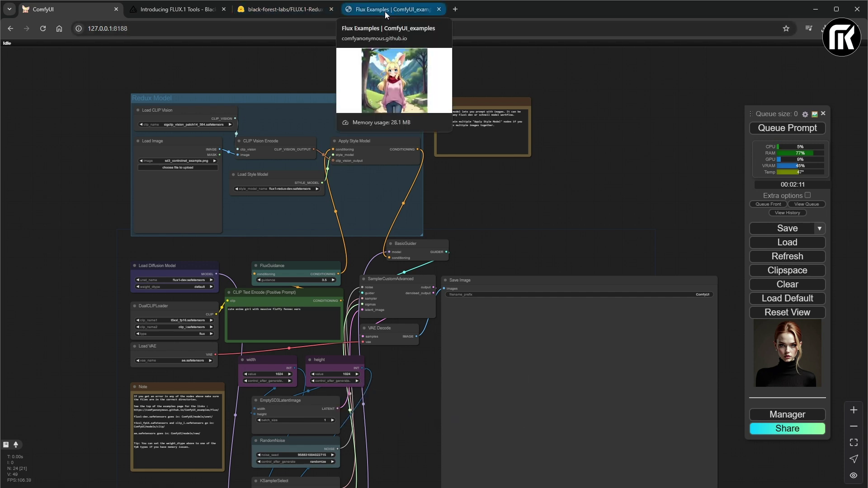
left_click(384, 12)
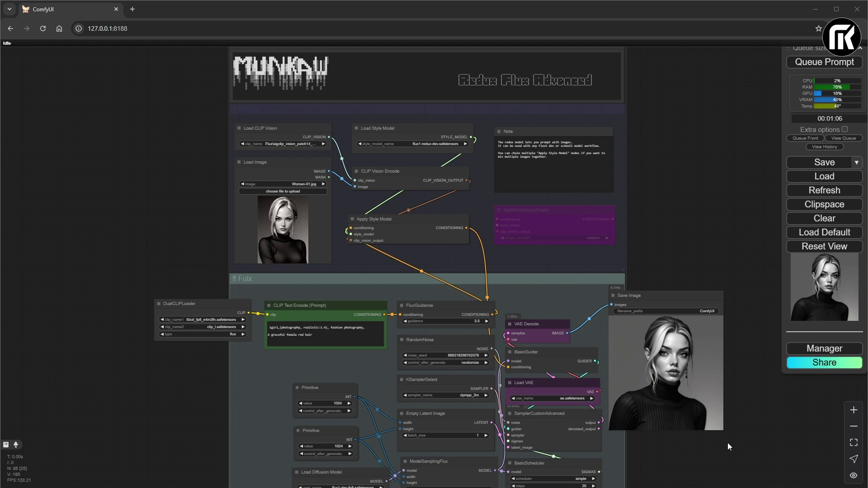
- Pan and zoom out to see the whole Redux Flux Advanced graph
left_click_drag(728, 443, 723, 438)
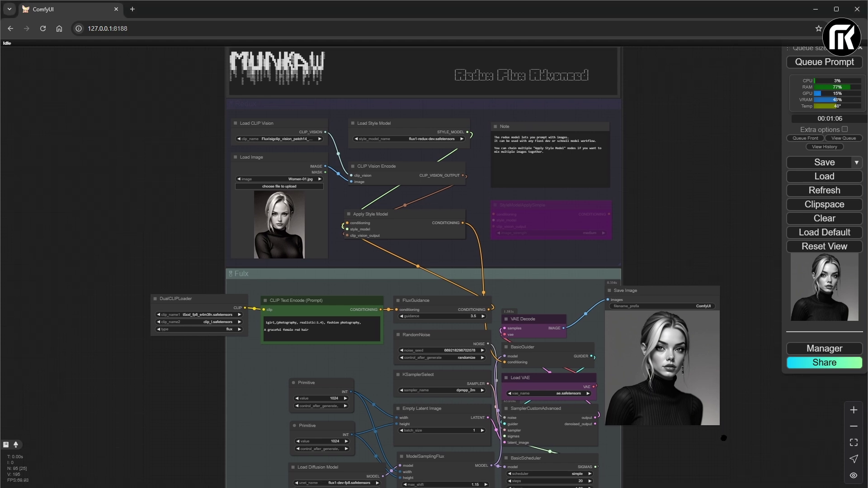
scroll(723, 438, "down", 2)
left_click_drag(726, 454, 716, 422)
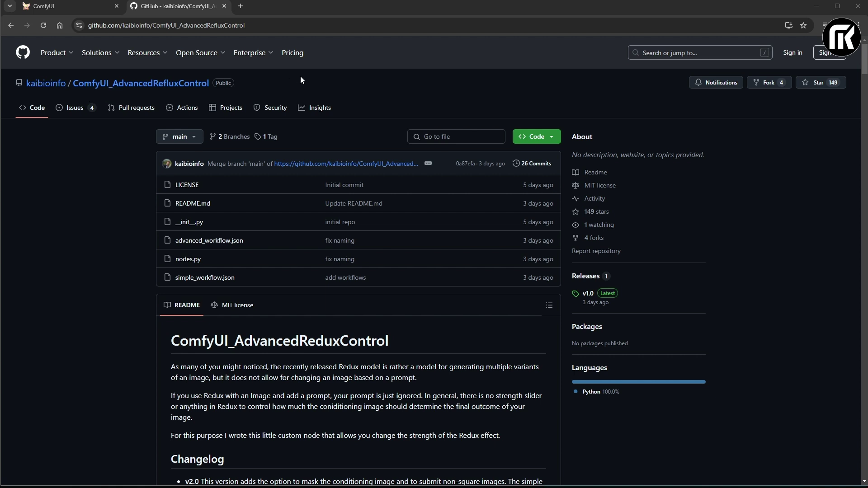
- Copy the ComfyUI_AdvancedReduxControl repository's HTTPS clone URL from the Code menu
left_click(328, 26)
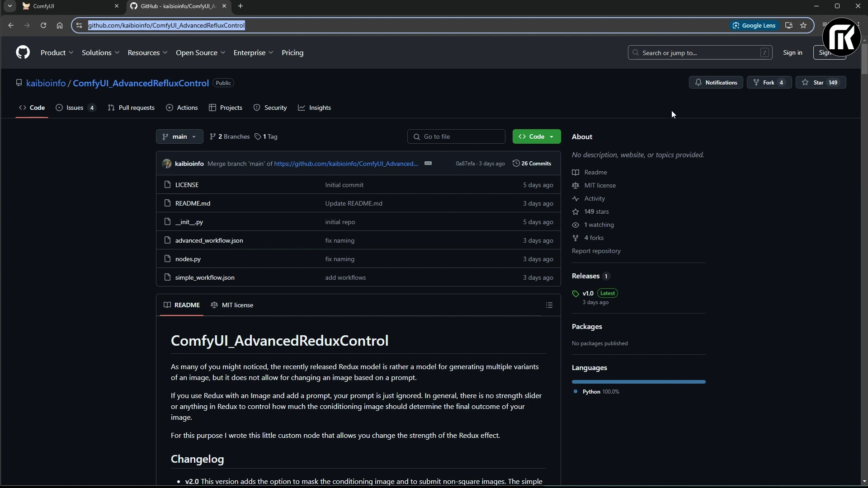
left_click(558, 138)
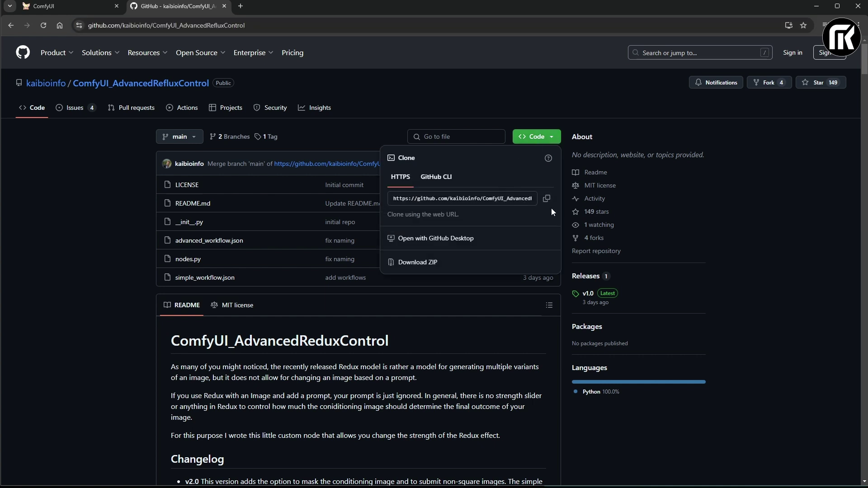
left_click(548, 200)
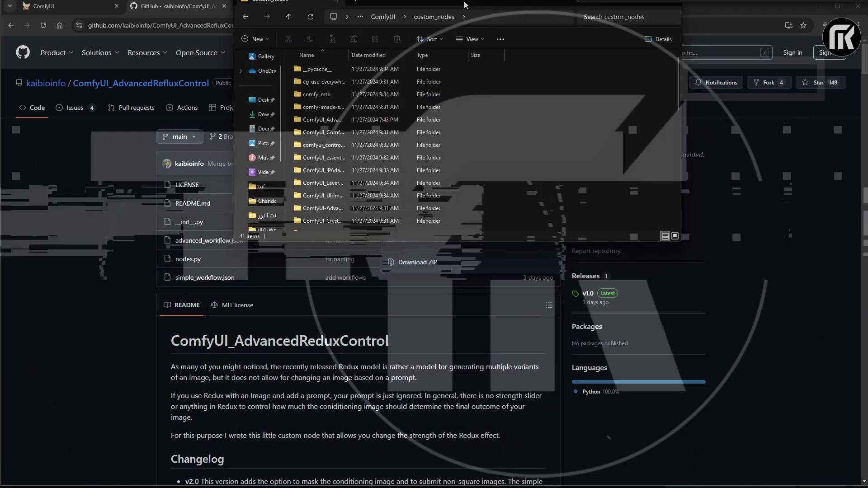
- Open a command prompt in the custom_nodes folder via cmd and enter git clone with the pasted URL
left_click_drag(464, 4, 485, 191)
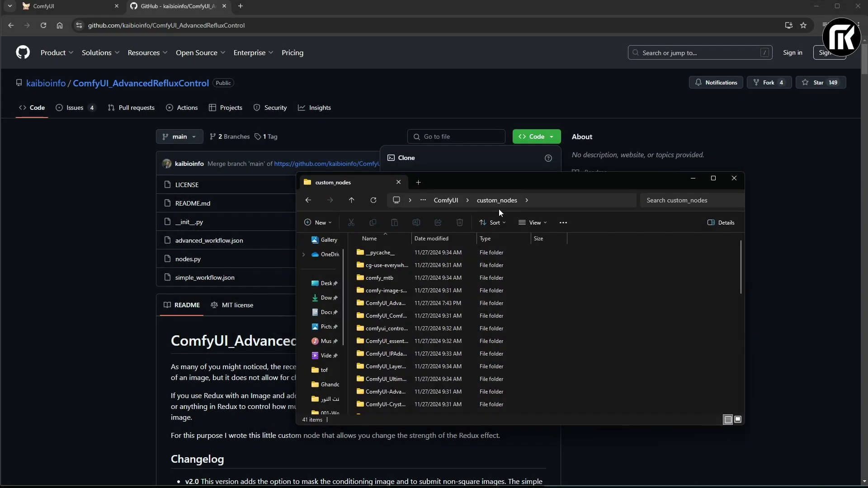
left_click(581, 199)
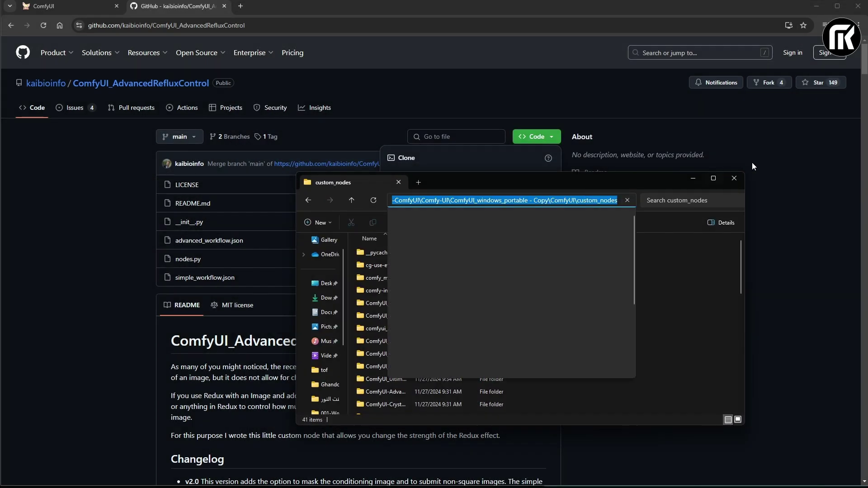
type("cmd")
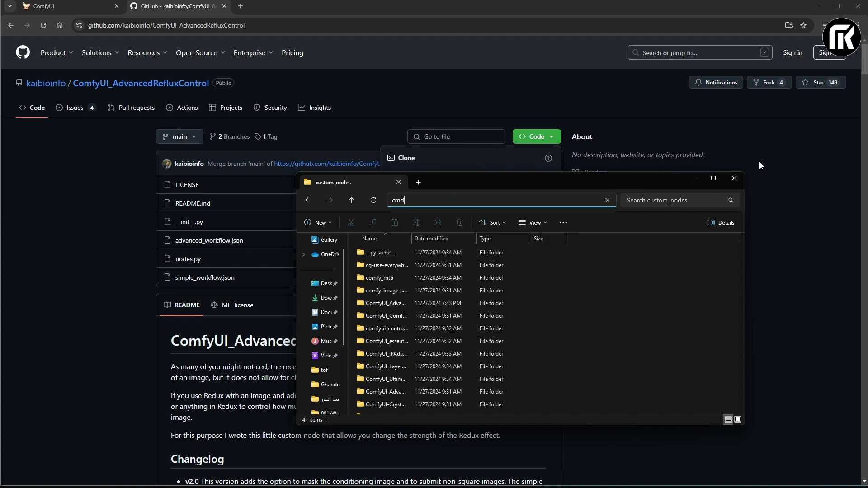
key("Return")
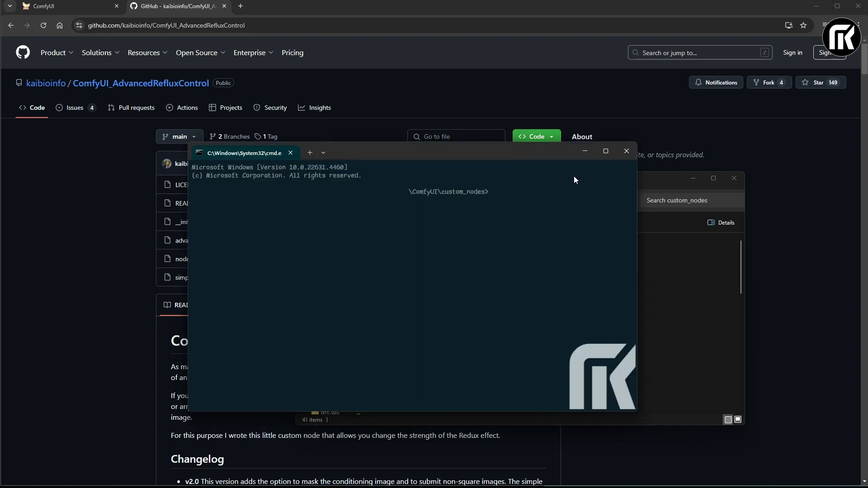
type("git clone")
key("ctrl+v")
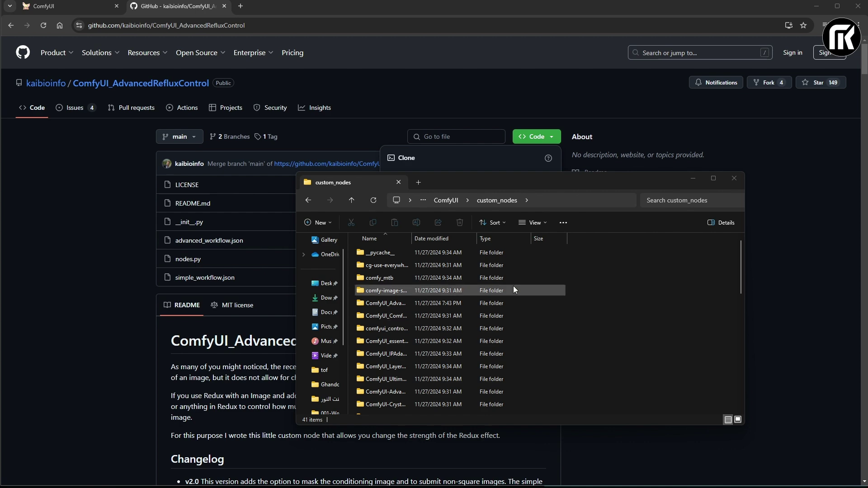
- Minimize File Explorer and close the Clone dropdown on the GitHub repository page
left_click(694, 178)
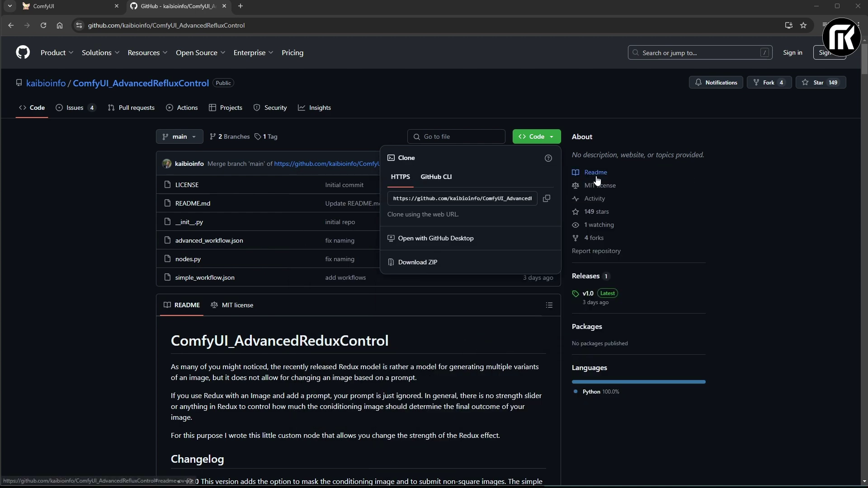
left_click(774, 163)
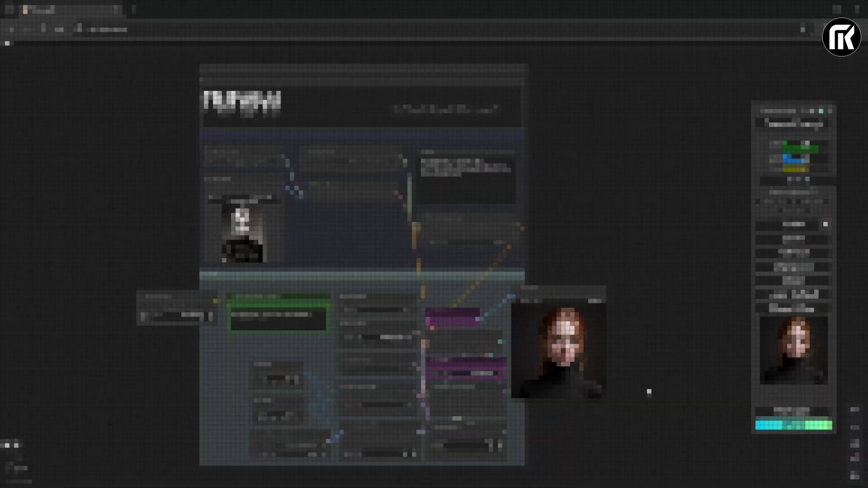
scroll(158, 359, "up", 10)
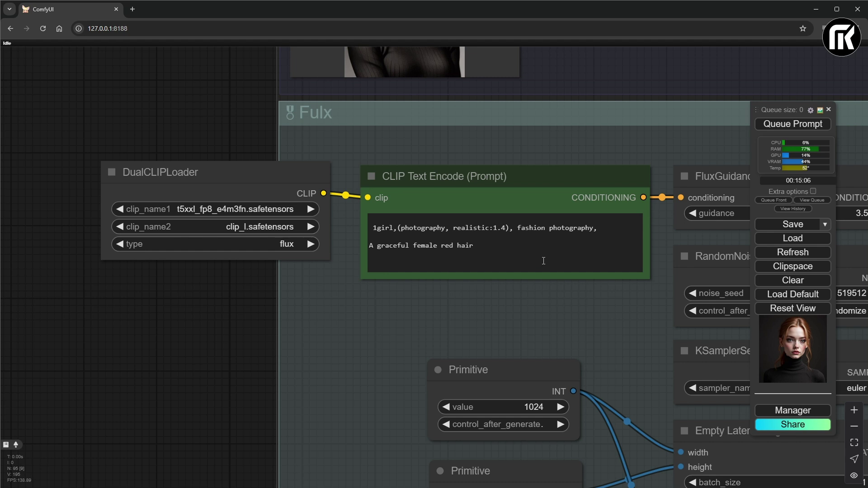
left_click(217, 208)
scroll(233, 321, "down", 3)
scroll(192, 284, "up", 2)
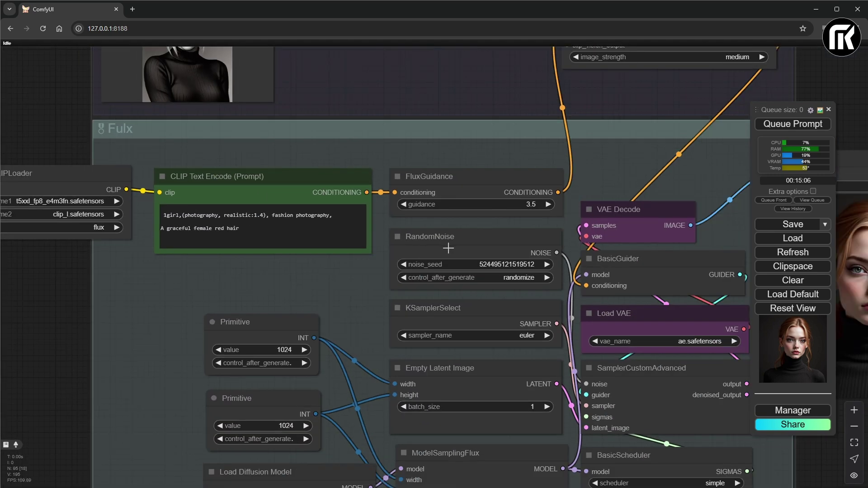
left_click_drag(22, 370, 50, 258)
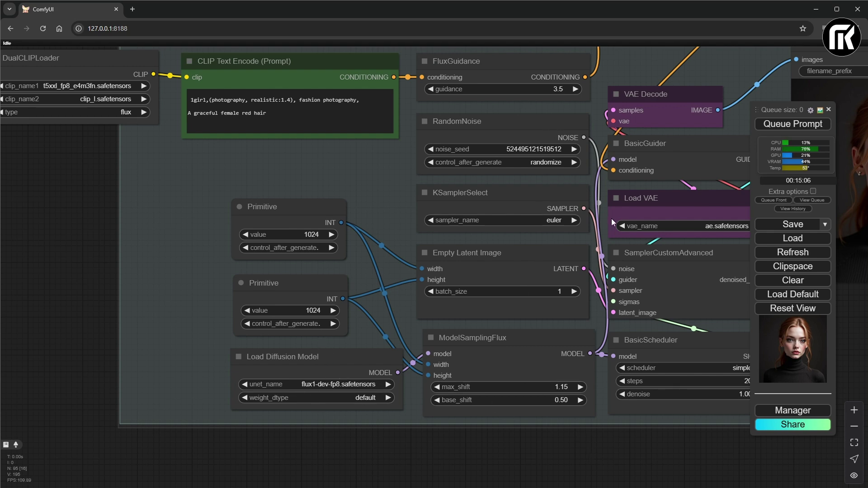
left_click_drag(768, 444, 529, 469)
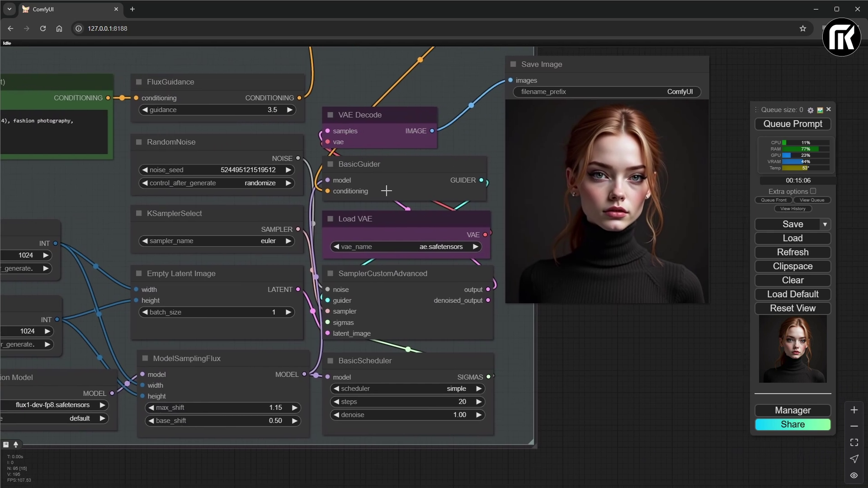
scroll(610, 129, "up", 10)
scroll(610, 128, "left", 4)
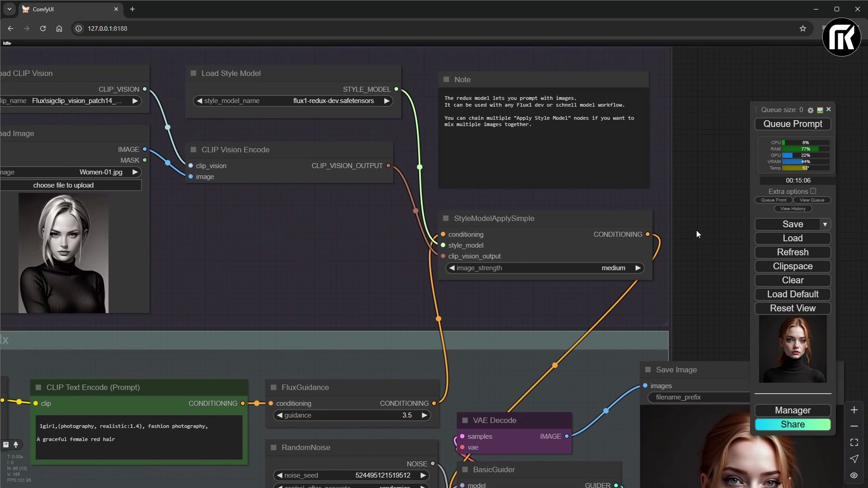
scroll(696, 234, "up", 1)
scroll(696, 234, "left", 1)
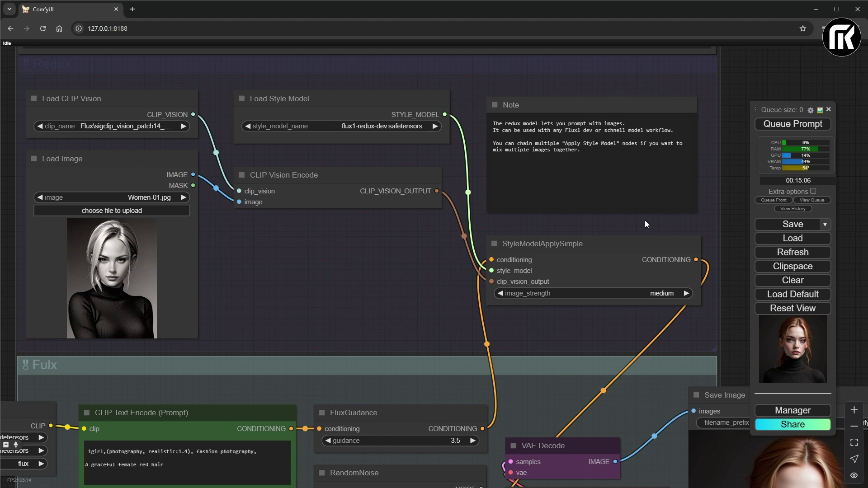
left_click_drag(729, 341, 449, 65)
scroll(491, 267, "up", 7)
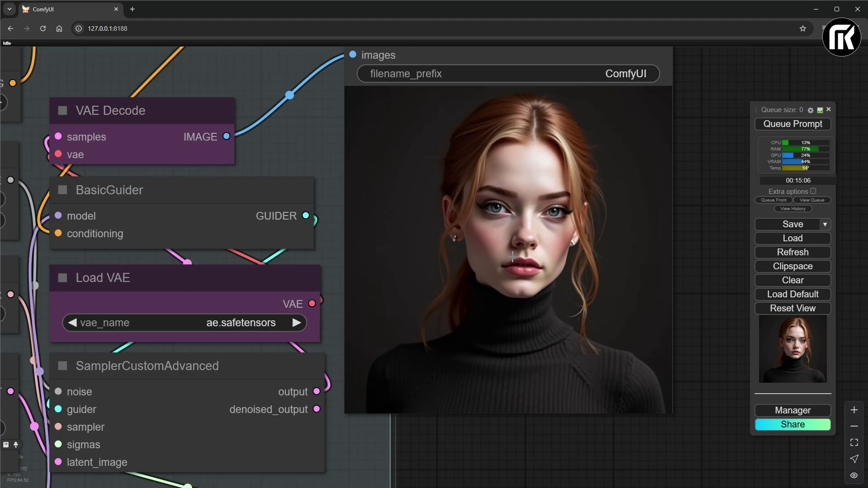
left_click_drag(710, 178, 649, 190)
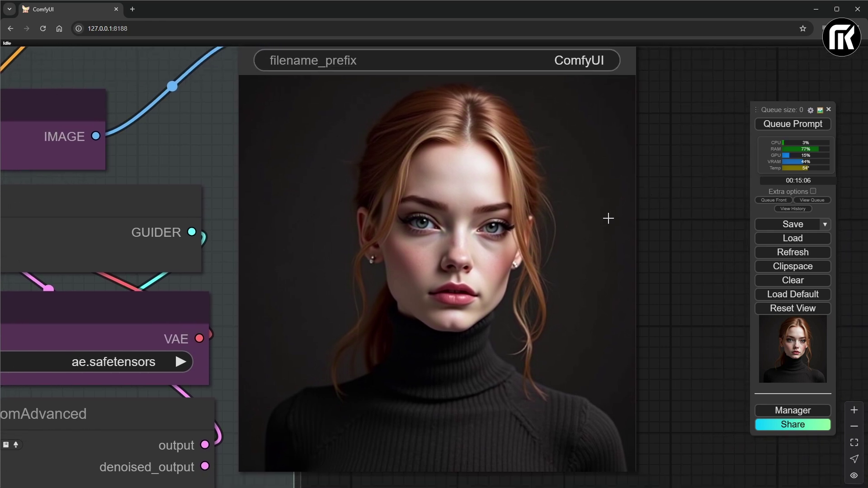
scroll(682, 220, "down", 8)
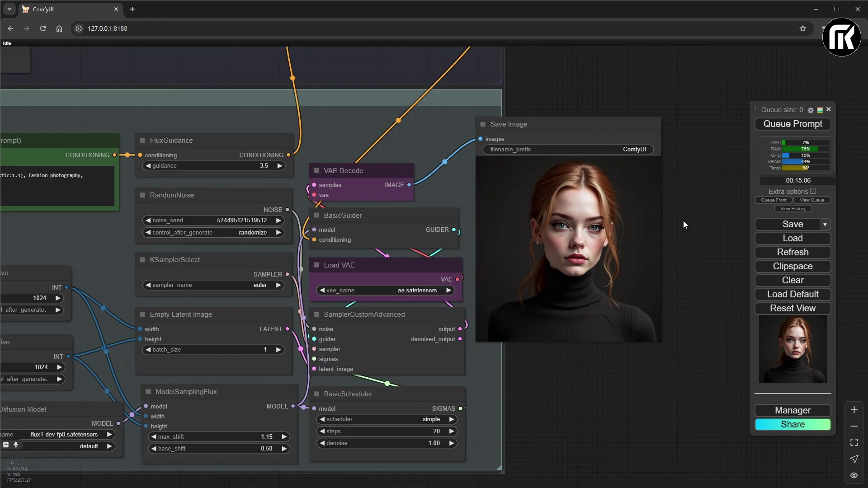
left_click_drag(633, 121, 606, 213)
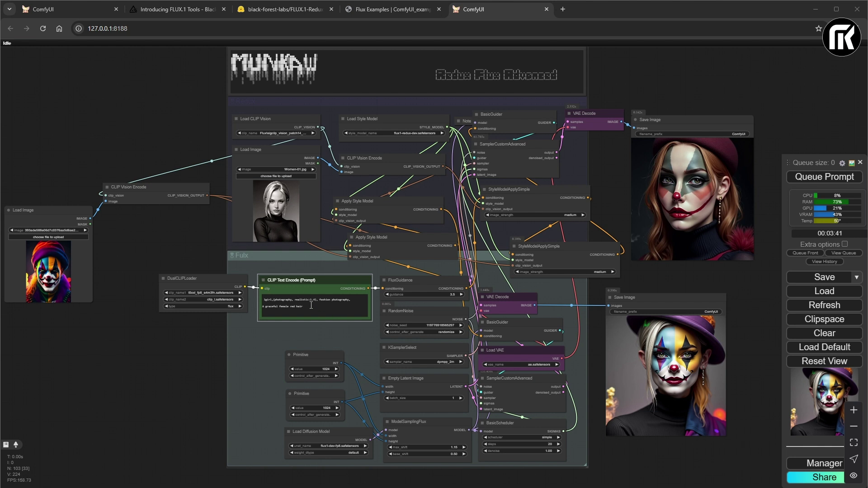
- Append 'with round glasses' after 'red hair' in the prompt and queue a new render
left_click(331, 308)
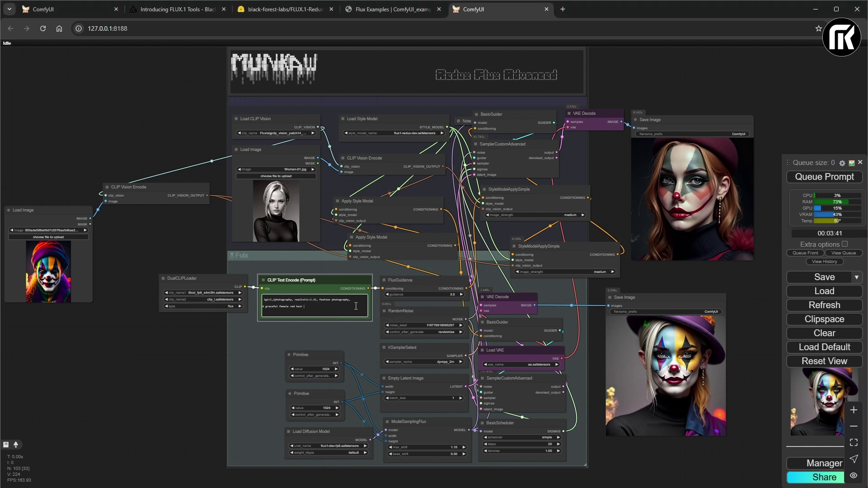
type("with round glasses")
left_click(839, 180)
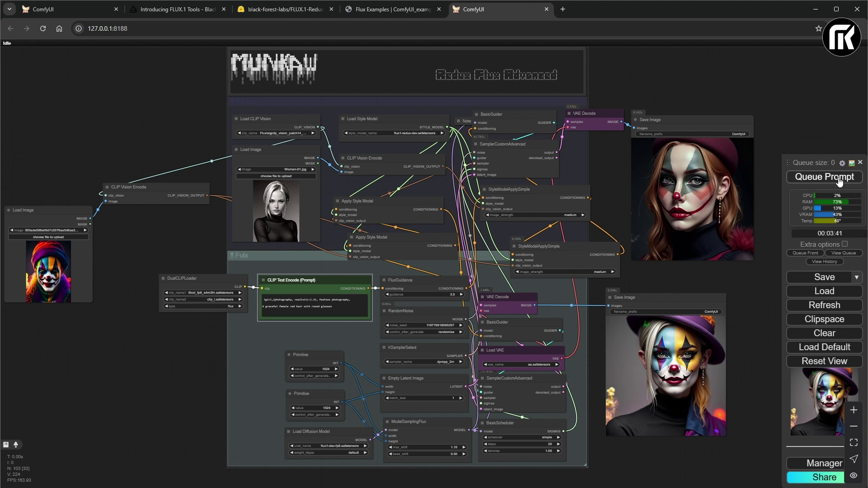
left_click(839, 180)
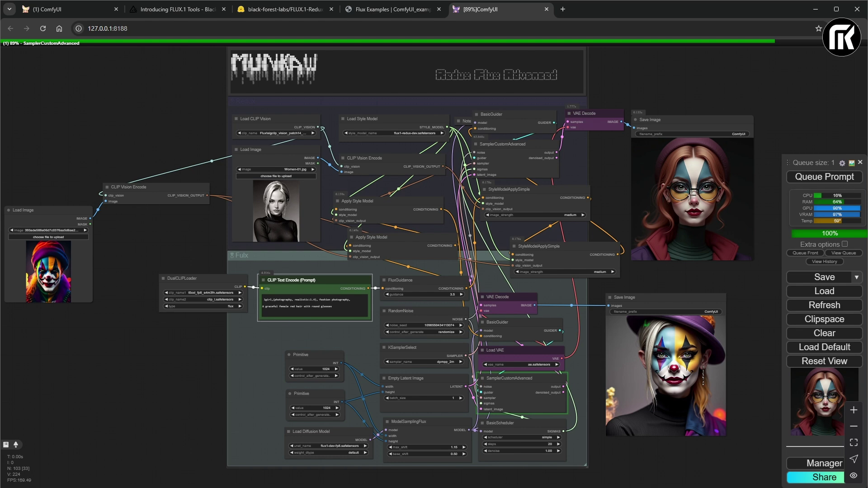
- Enlarge the Load Image node so the clown reference preview shows bigger
scroll(696, 181, "up", 10)
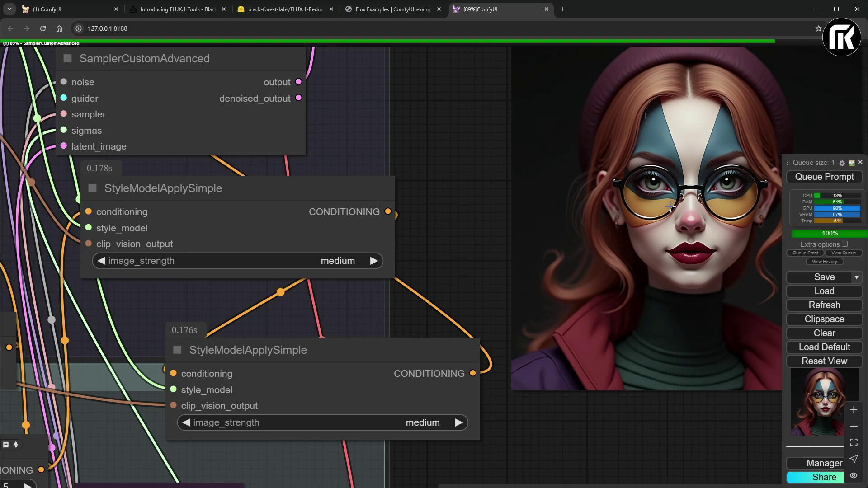
scroll(734, 182, "down", 8)
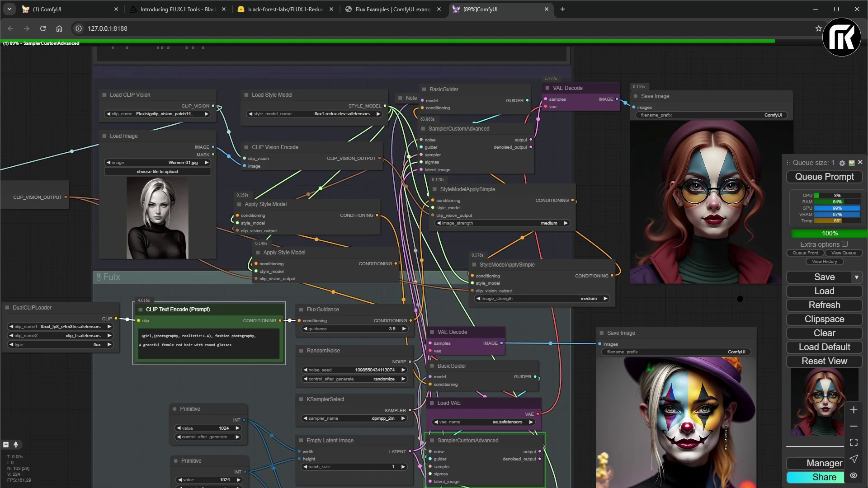
scroll(742, 302, "down", 5)
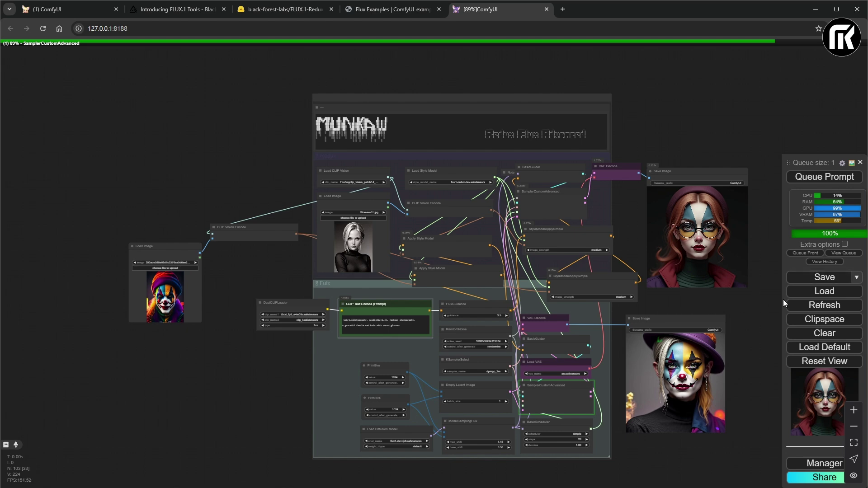
scroll(705, 291, "up", 5)
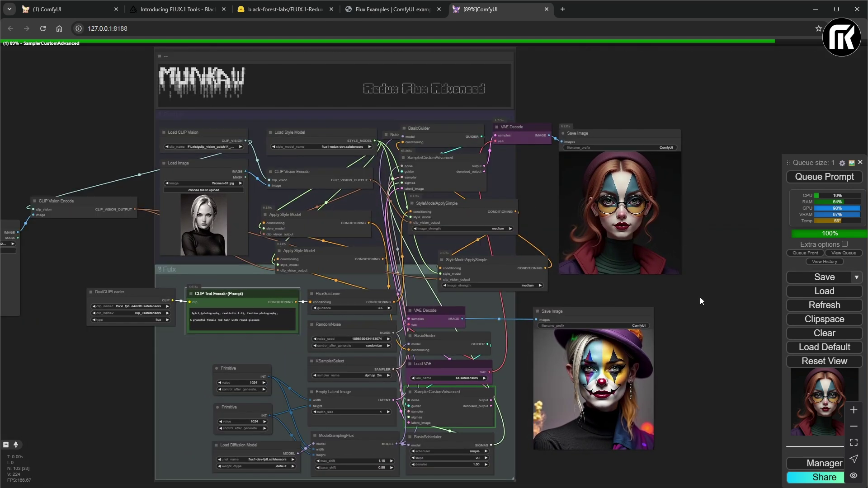
scroll(677, 311, "down", 3)
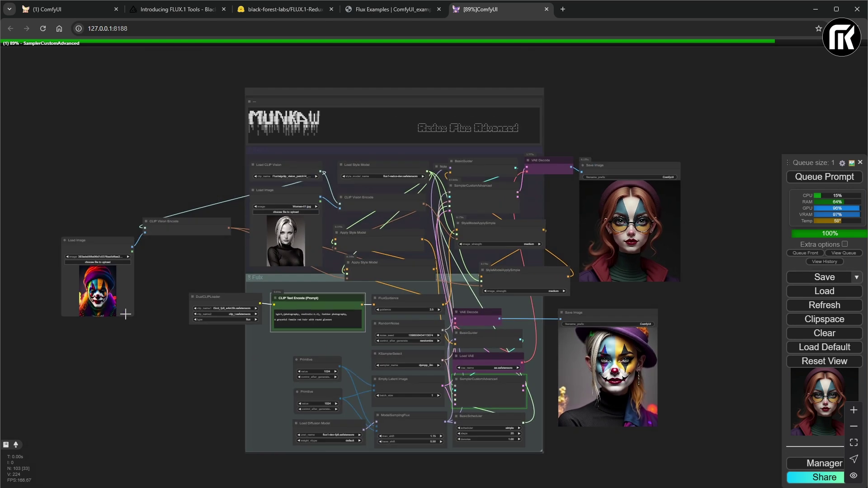
left_click_drag(134, 318, 132, 360)
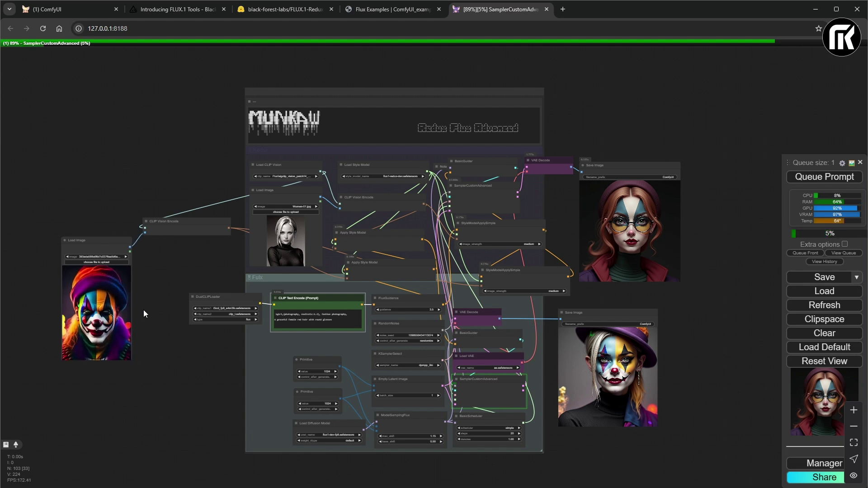
scroll(599, 243, "up", 1)
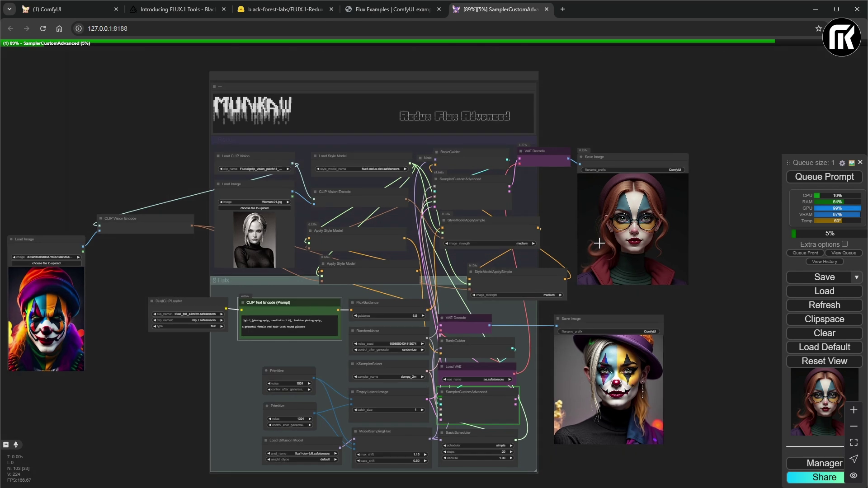
scroll(714, 310, "up", 2)
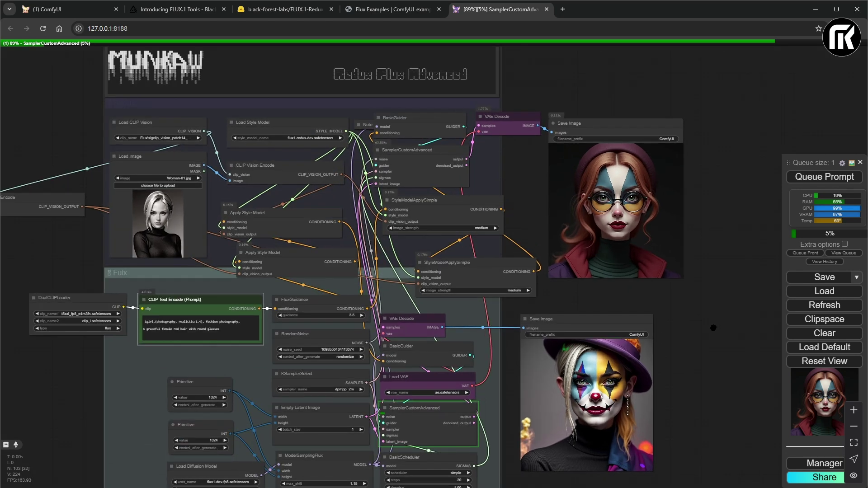
left_click_drag(713, 328, 722, 332)
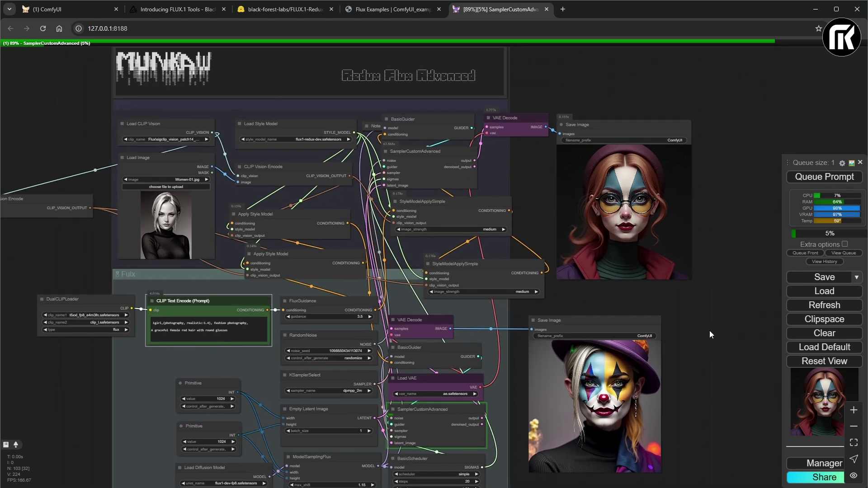